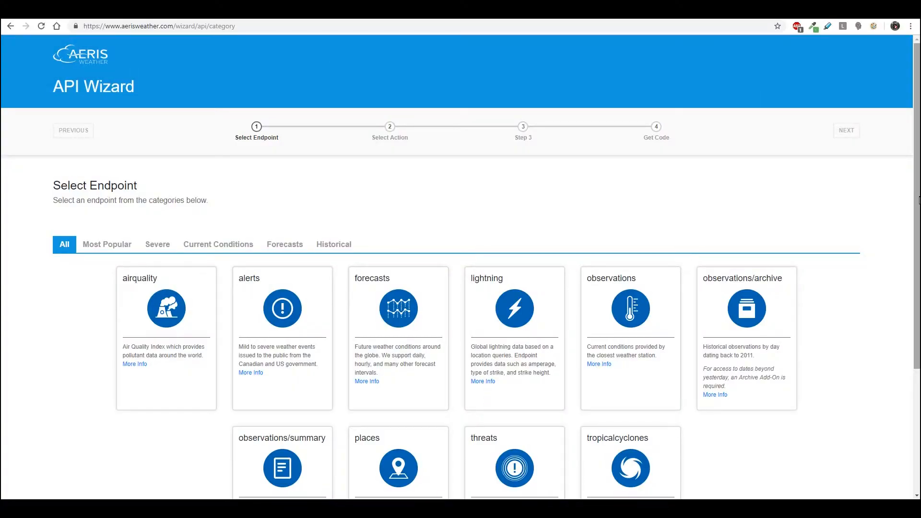
Step: Choose the observations endpoint and its location action for the API request
{"action": "left_click_drag", "start_coordinate": [919, 200], "coordinate": [919, 295]}
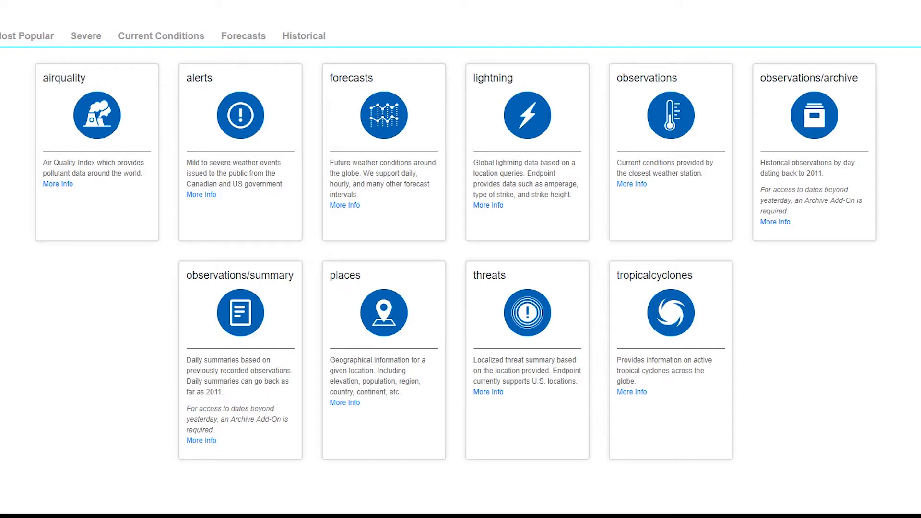
{"action": "left_click", "coordinate": [709, 130]}
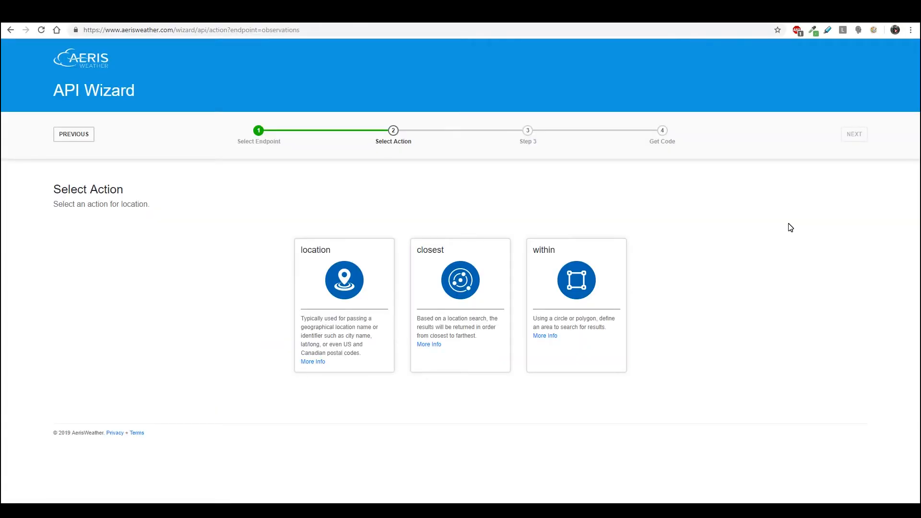
{"action": "left_click", "coordinate": [365, 285]}
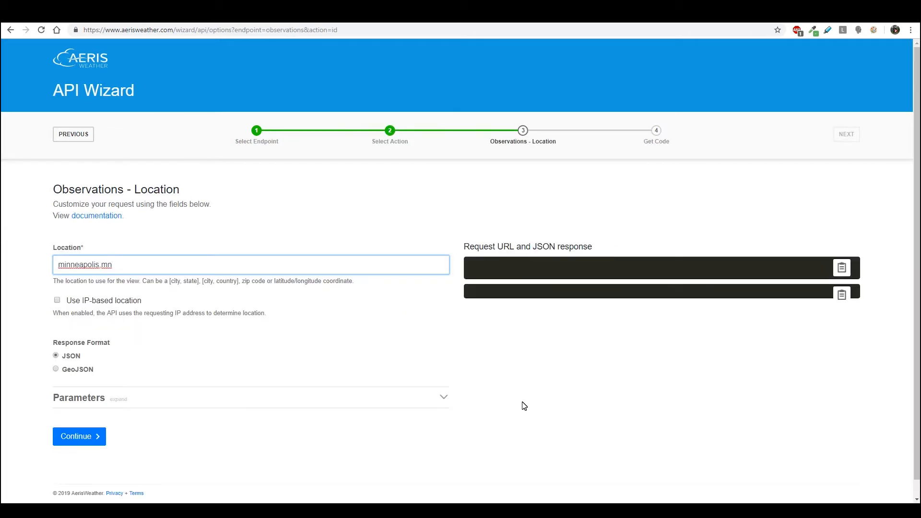
Step: Examine the minneapolis,mn request's location setting, optional parameters and generated request URL
{"action": "scroll", "coordinate": [410, 359], "scroll_direction": "down", "scroll_amount": 1}
{"action": "left_click_drag", "start_coordinate": [115, 217], "coordinate": [38, 219]}
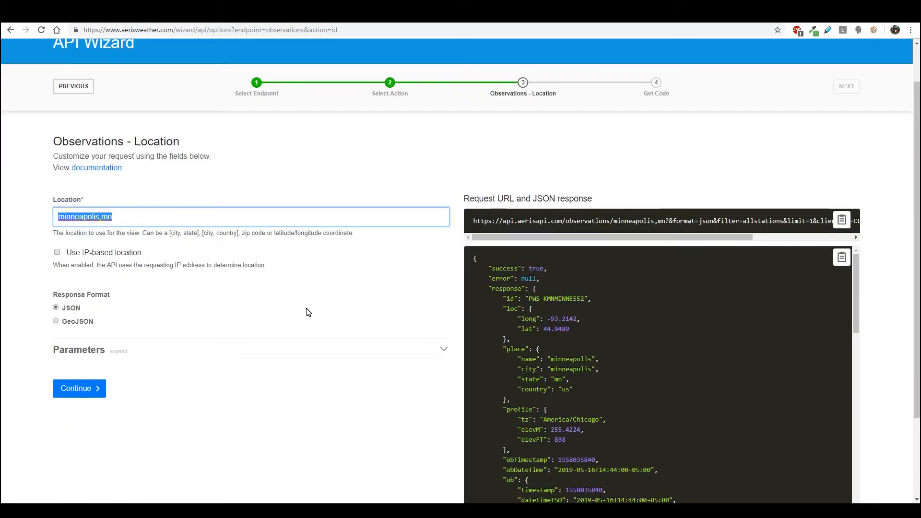
{"action": "left_click", "coordinate": [121, 351]}
{"action": "scroll", "coordinate": [408, 346], "scroll_direction": "down", "scroll_amount": 2}
{"action": "scroll", "coordinate": [443, 350], "scroll_direction": "down", "scroll_amount": 2}
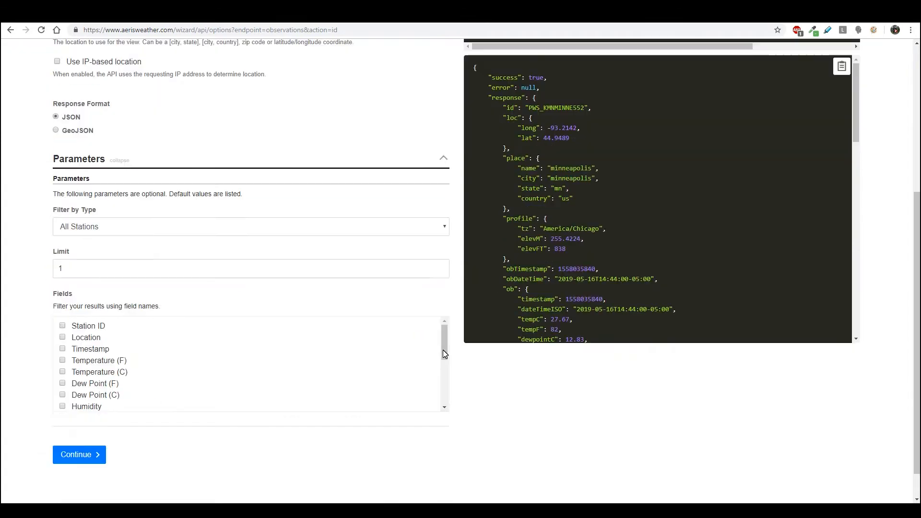
{"action": "scroll", "coordinate": [456, 355], "scroll_direction": "up", "scroll_amount": 1}
{"action": "scroll", "coordinate": [465, 359], "scroll_direction": "up", "scroll_amount": 1}
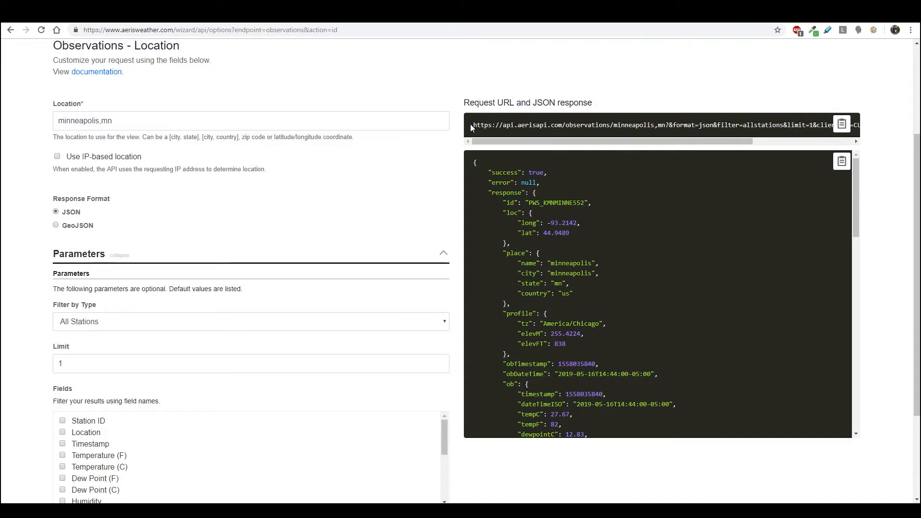
{"action": "left_click_drag", "start_coordinate": [473, 125], "coordinate": [914, 115]}
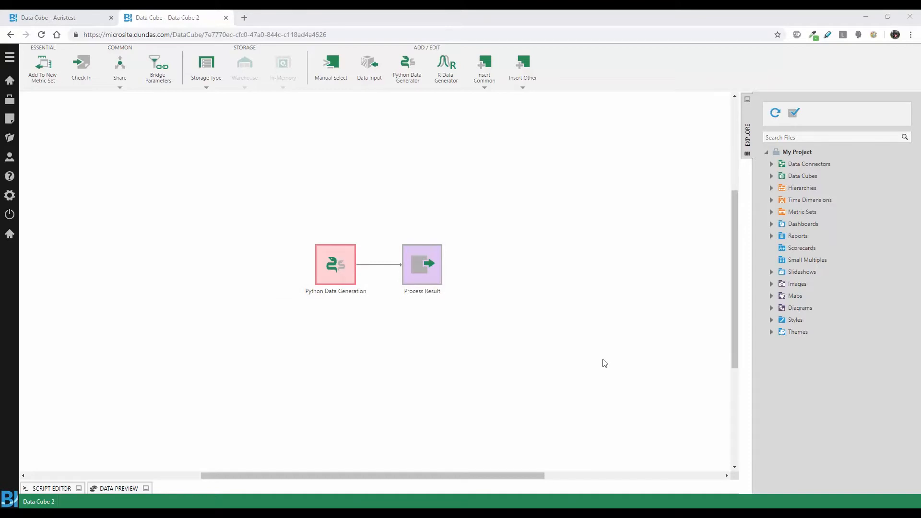
Step: In Dundas BI, add a placeholder to the Python Data Generation node with $long$ as both identifier and parameter name
{"action": "left_click", "coordinate": [337, 269]}
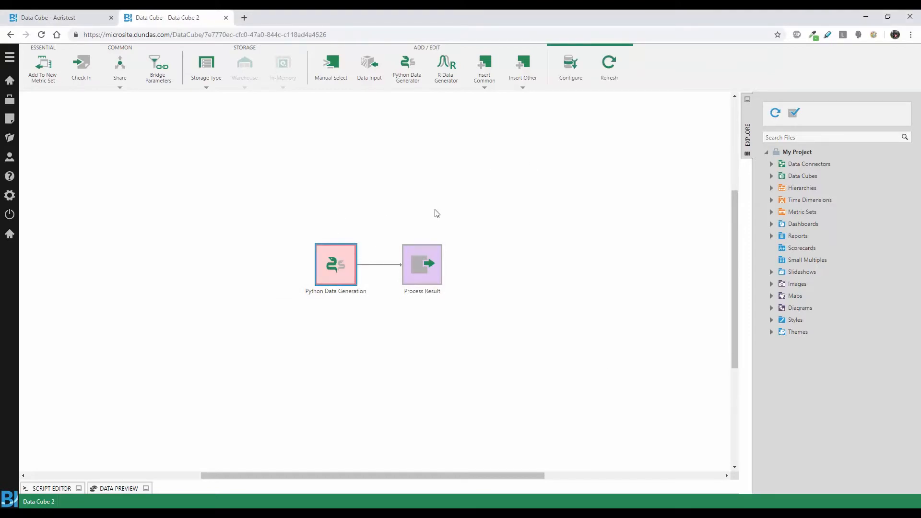
{"action": "left_click", "coordinate": [567, 71]}
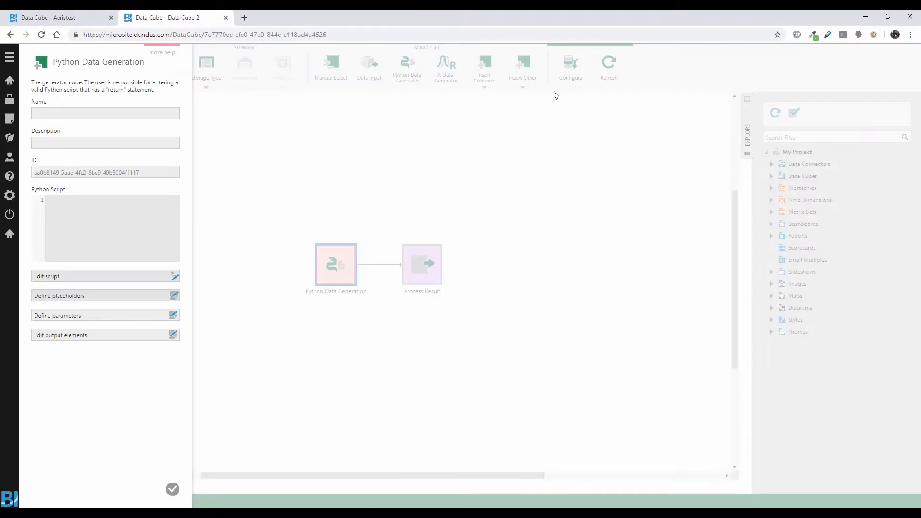
{"action": "left_click", "coordinate": [173, 296]}
{"action": "left_click", "coordinate": [277, 105]}
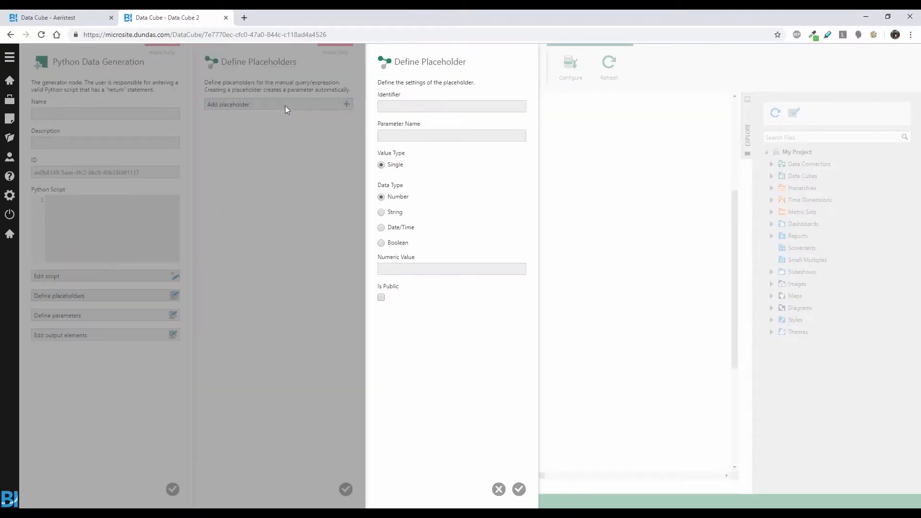
{"action": "left_click", "coordinate": [419, 105]}
{"action": "type", "text": "$long$"}
{"action": "left_click", "coordinate": [419, 133]}
{"action": "type", "text": "$long$"}
Step: Make the $long$ placeholder a public string with the value 50 and save it
{"action": "left_click", "coordinate": [384, 216]}
{"action": "left_click", "coordinate": [425, 273]}
{"action": "left_click", "coordinate": [382, 297]}
{"action": "left_click", "coordinate": [396, 268]}
{"action": "type", "text": "10"}
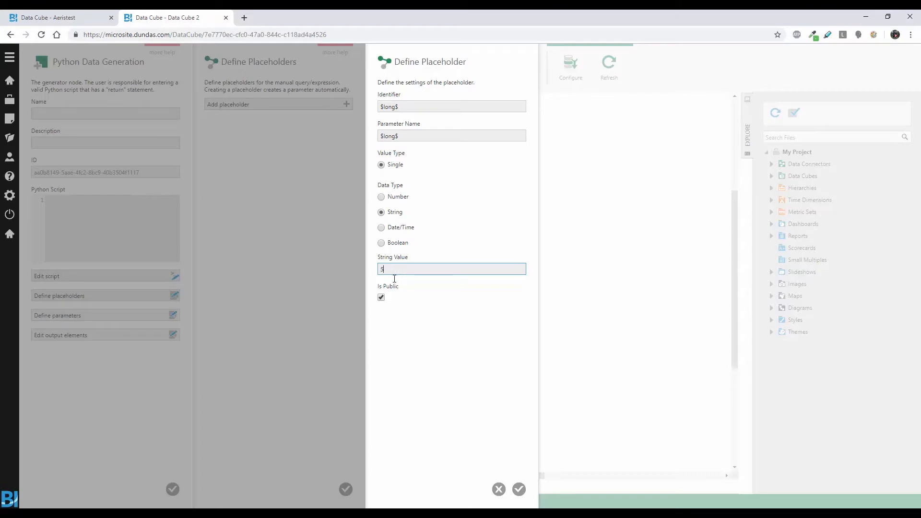
{"action": "left_click", "coordinate": [519, 489]}
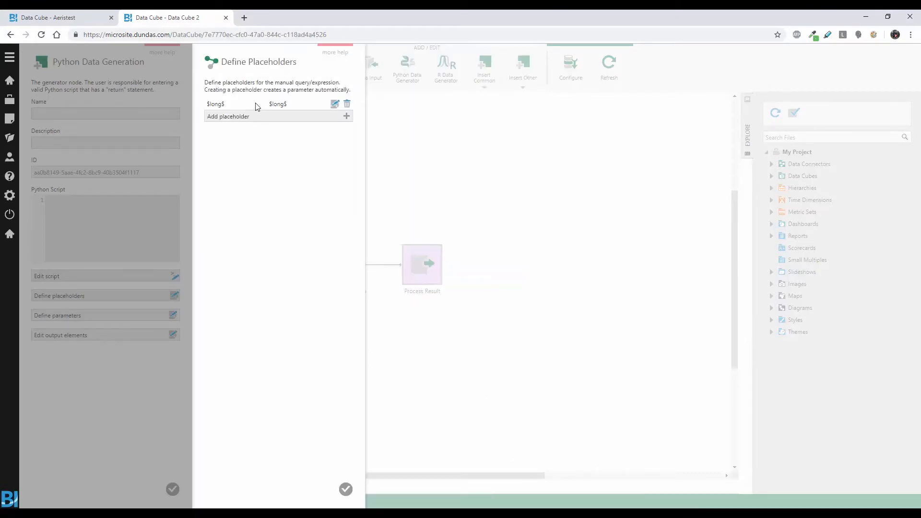
Step: Add a second placeholder with identifier and parameter name $lat$, as a public string with the value 50
{"action": "left_click", "coordinate": [334, 116]}
{"action": "type", "text": "$lat$"}
{"action": "key", "text": "Tab"}
{"action": "type", "text": "$lat$"}
{"action": "left_click", "coordinate": [381, 212]}
{"action": "left_click", "coordinate": [406, 270]}
{"action": "type", "text": "50"}
{"action": "left_click", "coordinate": [381, 297]}
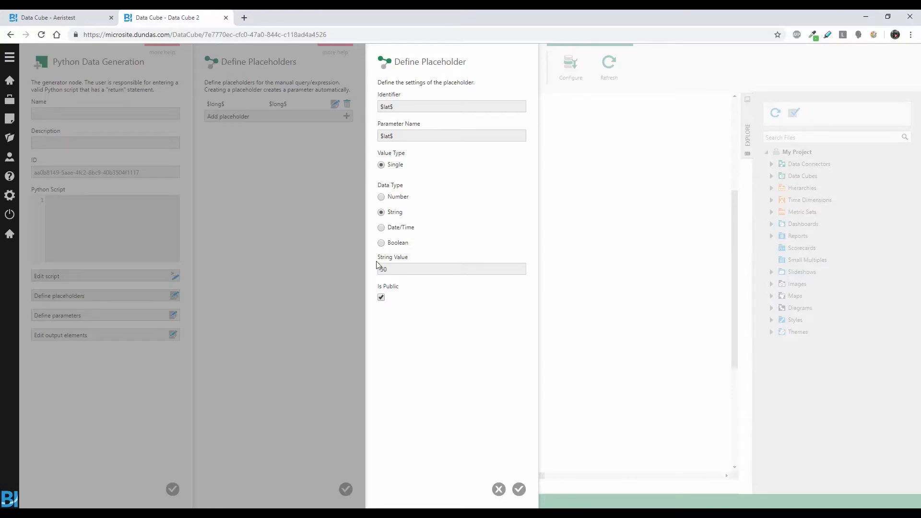
{"action": "left_click", "coordinate": [154, 431]}
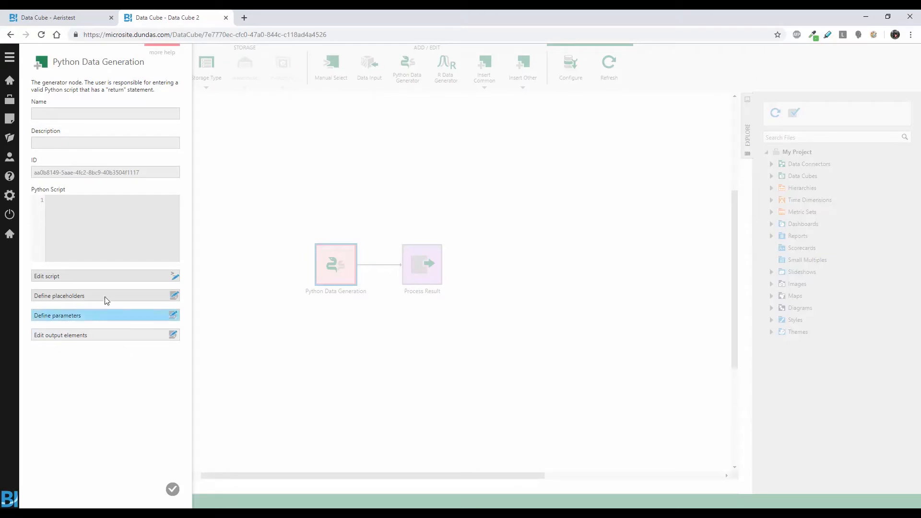
Step: Enter the node's Python script that requests observations for $lat$ and $long$ with the API client credentials, flattens the JSON and returns the result
{"action": "left_click", "coordinate": [111, 276]}
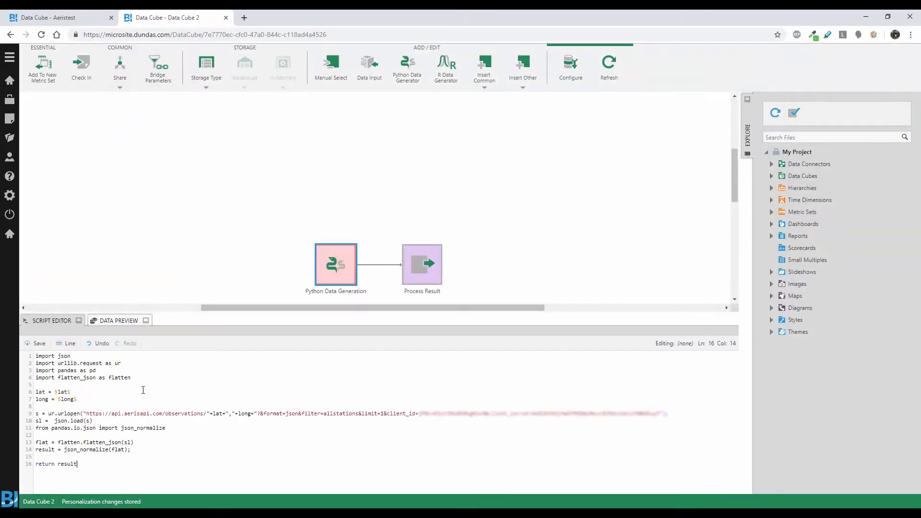
{"action": "left_click_drag", "start_coordinate": [140, 378], "coordinate": [5, 348]}
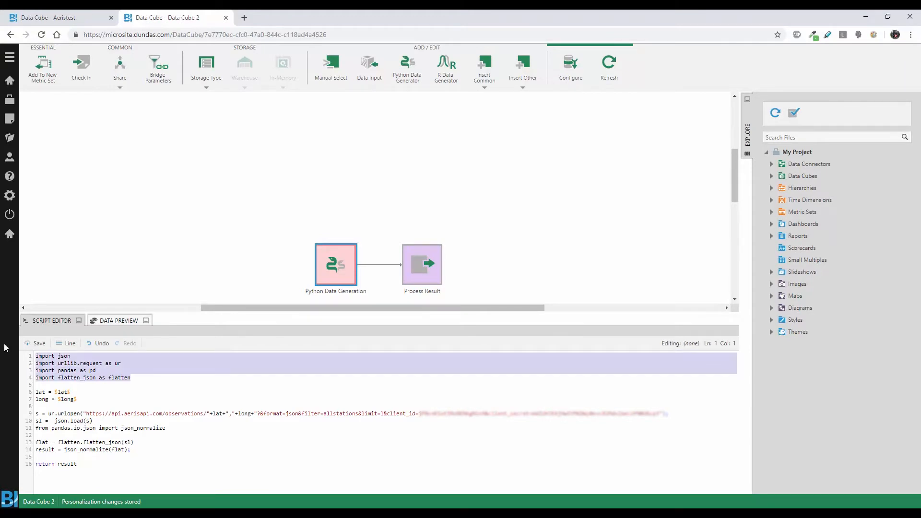
{"action": "left_click", "coordinate": [106, 400]}
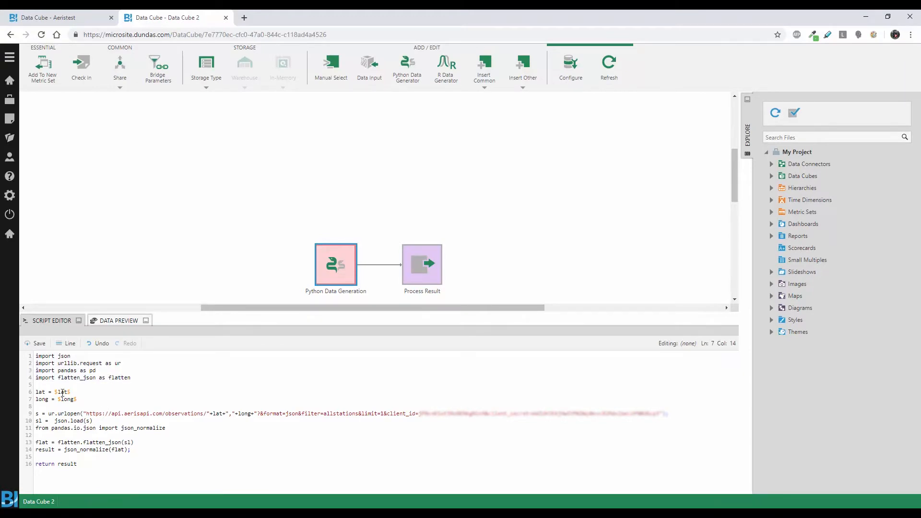
{"action": "left_click_drag", "start_coordinate": [73, 399], "coordinate": [36, 391]}
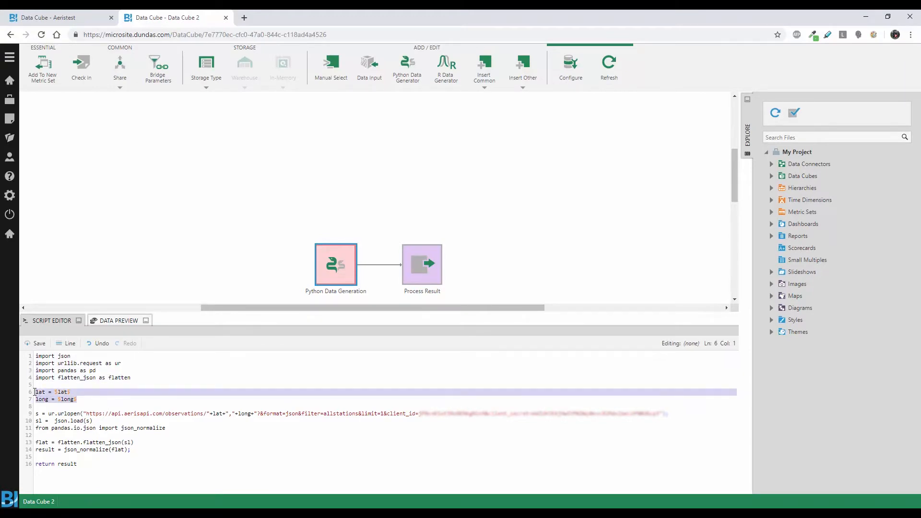
{"action": "left_click", "coordinate": [83, 398]}
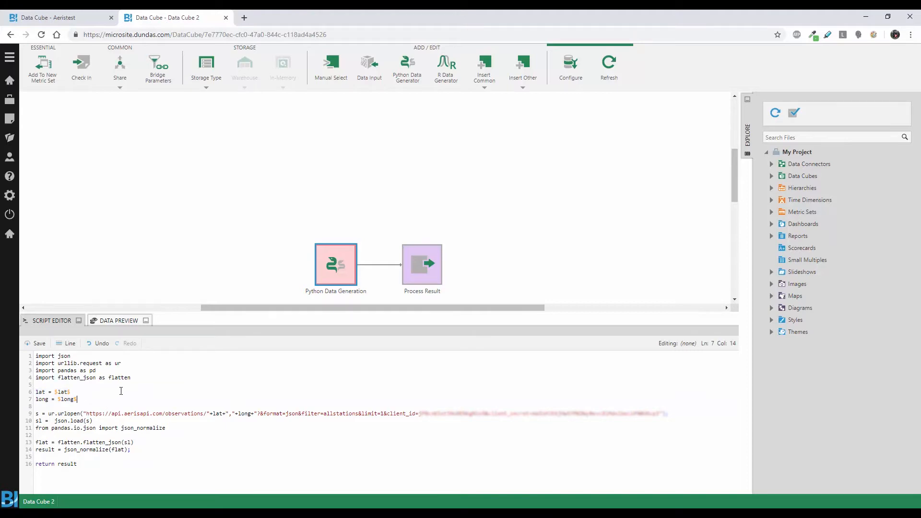
{"action": "left_click_drag", "start_coordinate": [207, 413], "coordinate": [257, 414]}
{"action": "left_click", "coordinate": [226, 431]}
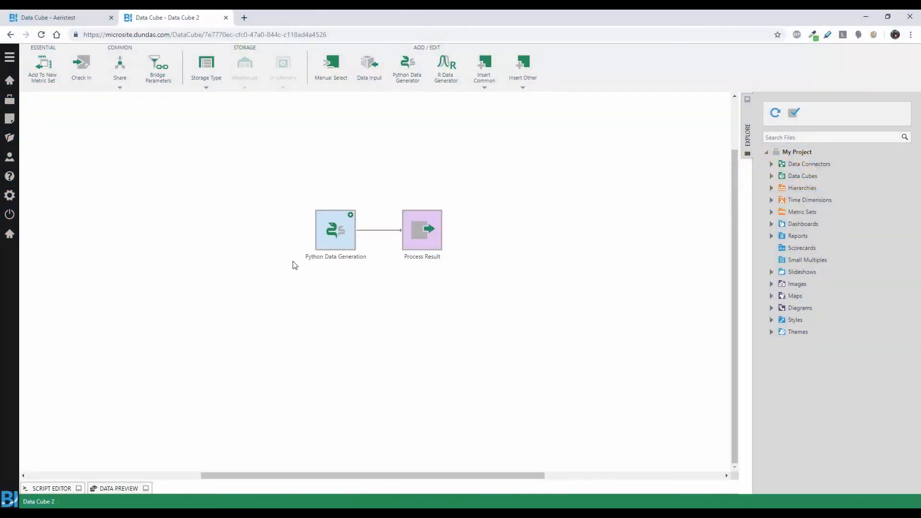
Step: Preview the Python Data Generation node's output and set its $long$ placeholder to a longitude of about -115
{"action": "left_click", "coordinate": [318, 236]}
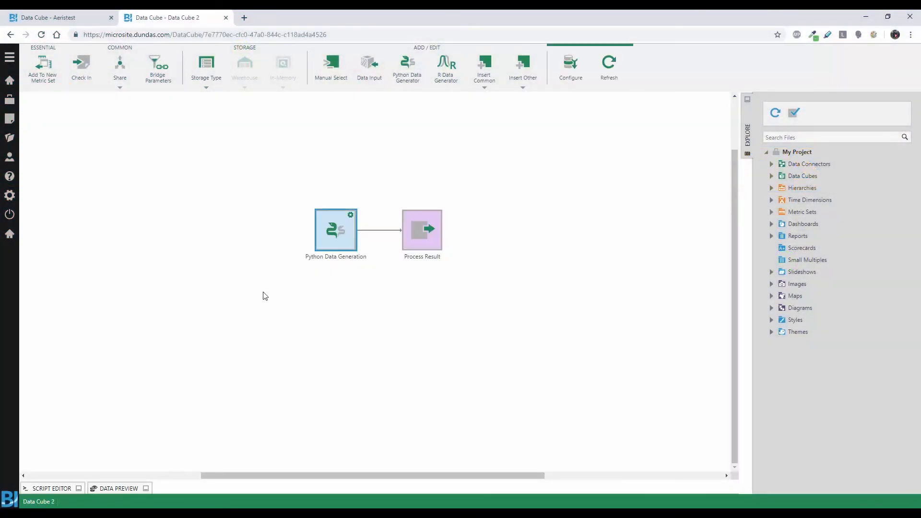
{"action": "left_click", "coordinate": [127, 488]}
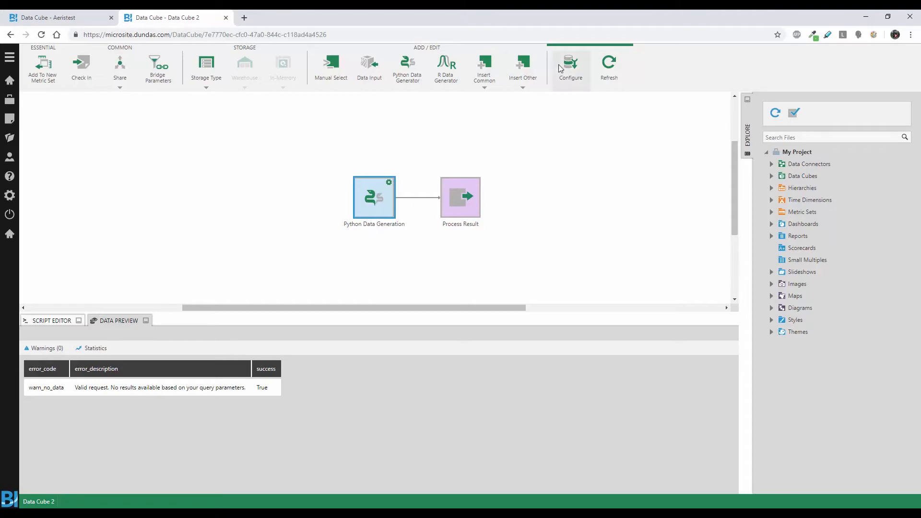
{"action": "left_click", "coordinate": [576, 72]}
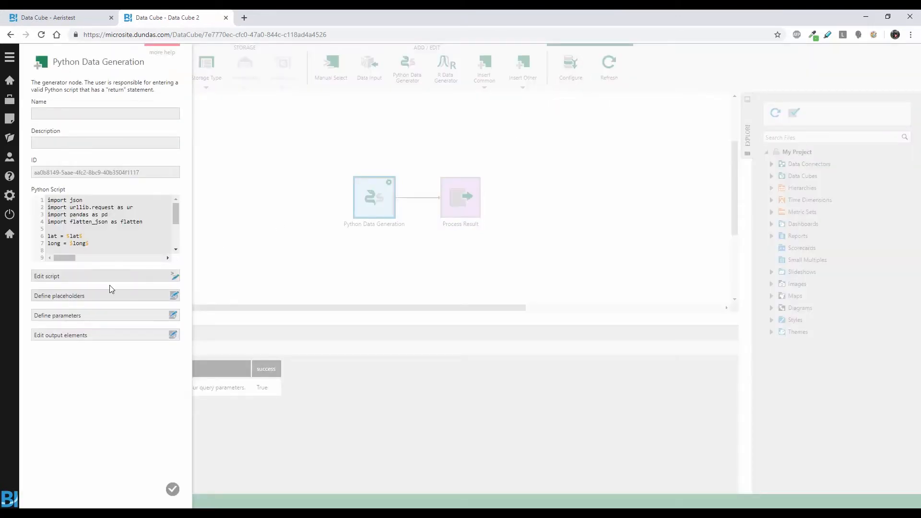
{"action": "left_click", "coordinate": [95, 295]}
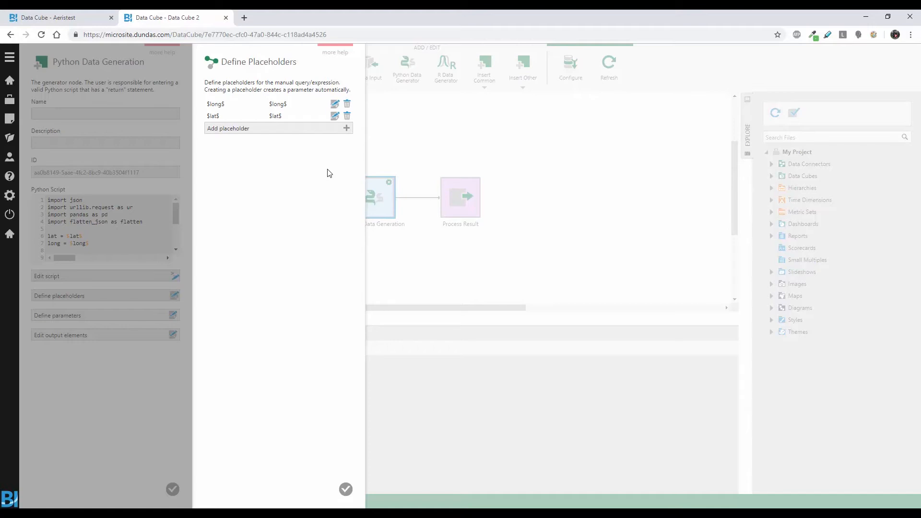
{"action": "left_click", "coordinate": [334, 104]}
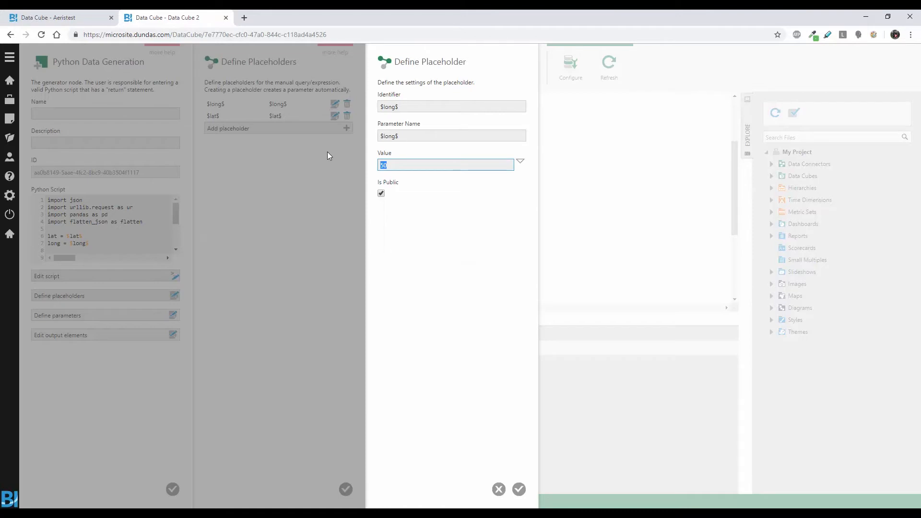
{"action": "type", "text": "-"}
{"action": "type", "text": "15.17"}
{"action": "left_click", "coordinate": [519, 489]}
Step: Set the $lat$ placeholder to a latitude of about 36, apply the node configuration and inspect the previewed data
{"action": "left_click", "coordinate": [339, 117]}
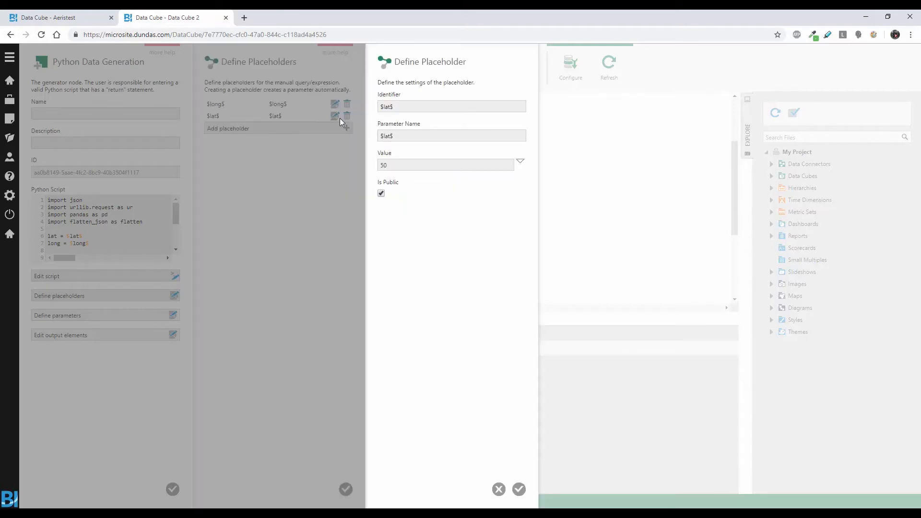
{"action": "left_click", "coordinate": [401, 163]}
{"action": "type", "text": "36."}
{"action": "left_click", "coordinate": [519, 490]}
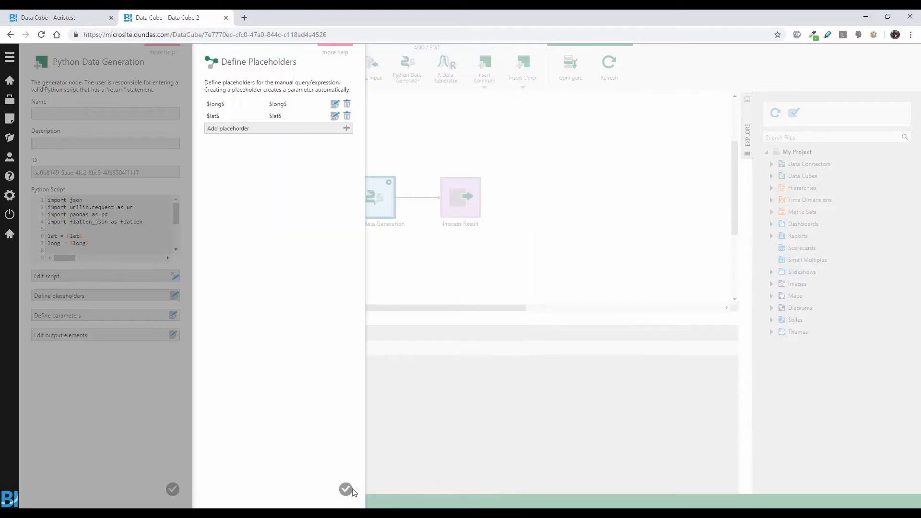
{"action": "left_click", "coordinate": [346, 489]}
{"action": "left_click", "coordinate": [173, 489]}
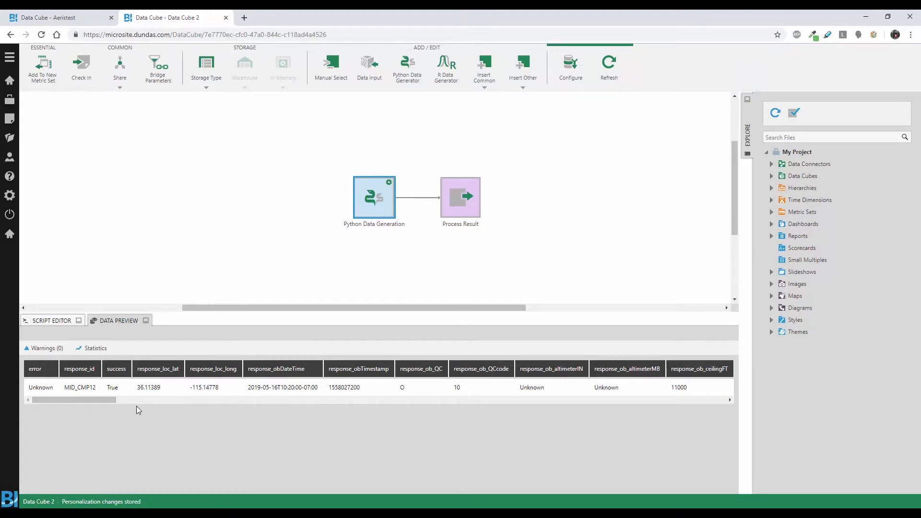
{"action": "left_click_drag", "start_coordinate": [80, 399], "coordinate": [33, 405]}
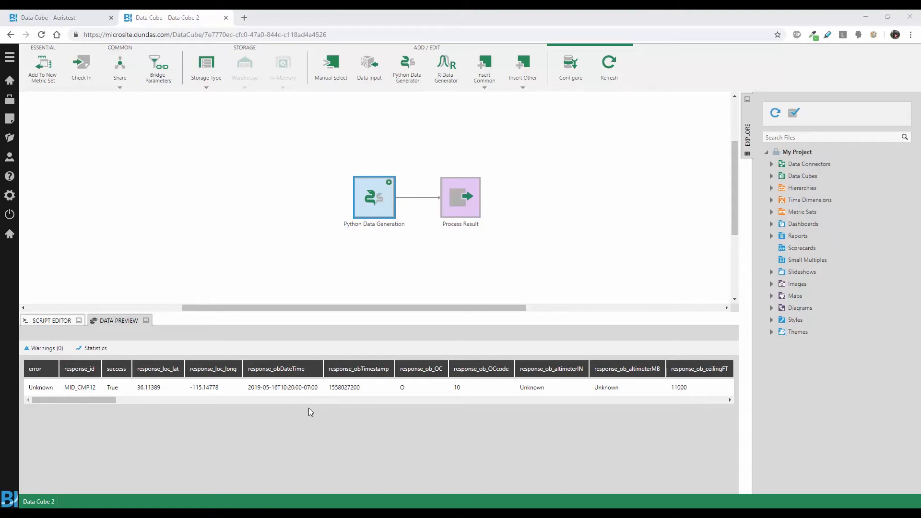
Step: Insert a Data Conversion transform on the connection between Python Data Generation and Process Result
{"action": "left_click", "coordinate": [414, 198]}
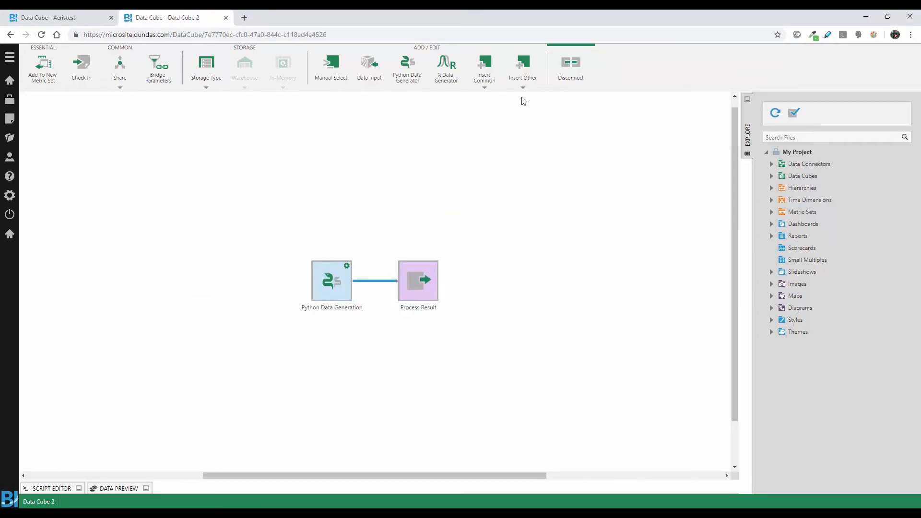
{"action": "left_click", "coordinate": [492, 82]}
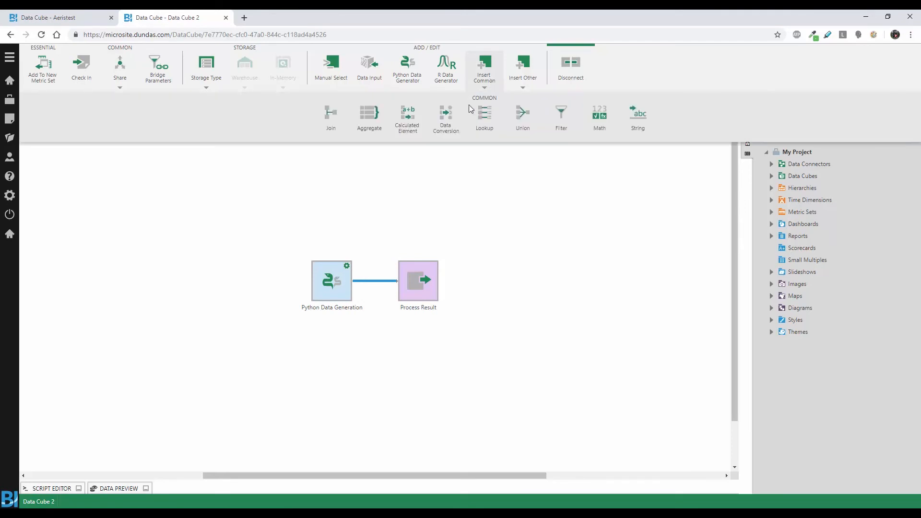
{"action": "left_click", "coordinate": [446, 117]}
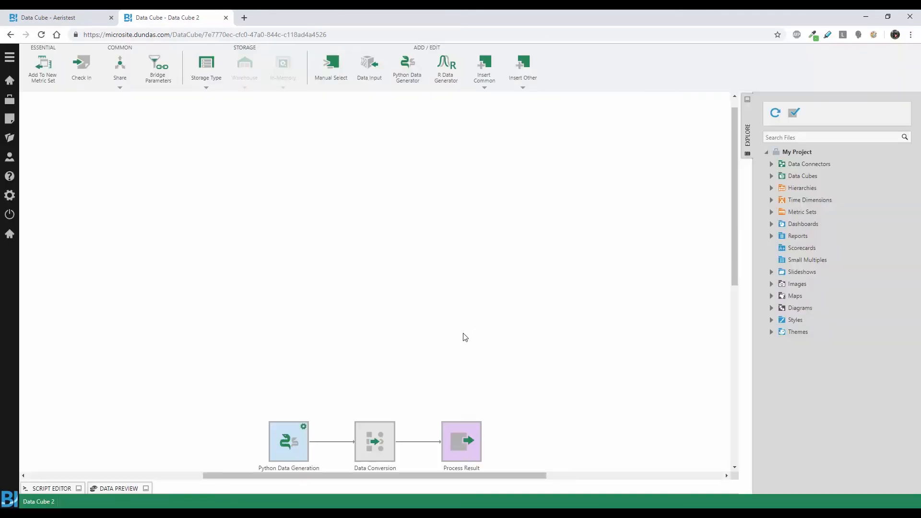
Step: Configure the Data Conversion transform to convert the Response_ob_dateTime element to the DateTime type and apply it
{"action": "scroll", "coordinate": [465, 337], "scroll_direction": "down", "scroll_amount": 3}
{"action": "left_click", "coordinate": [365, 290]}
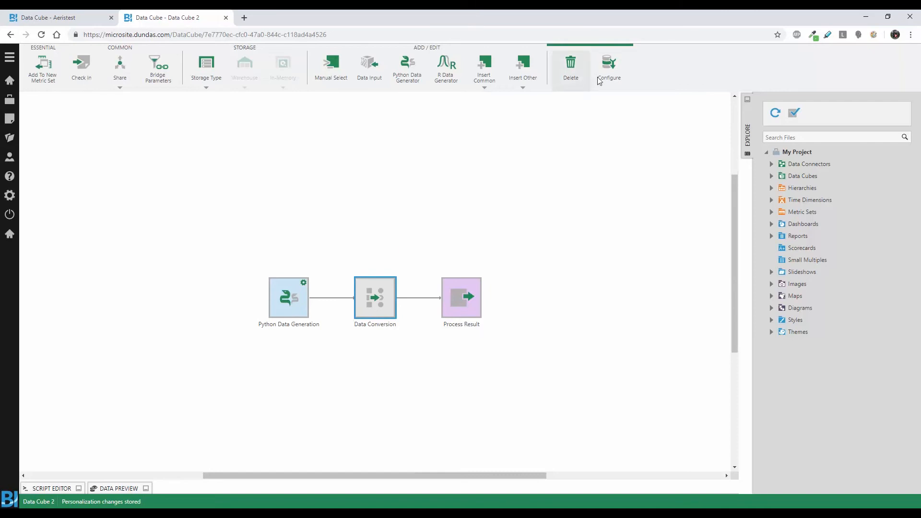
{"action": "left_click", "coordinate": [609, 69]}
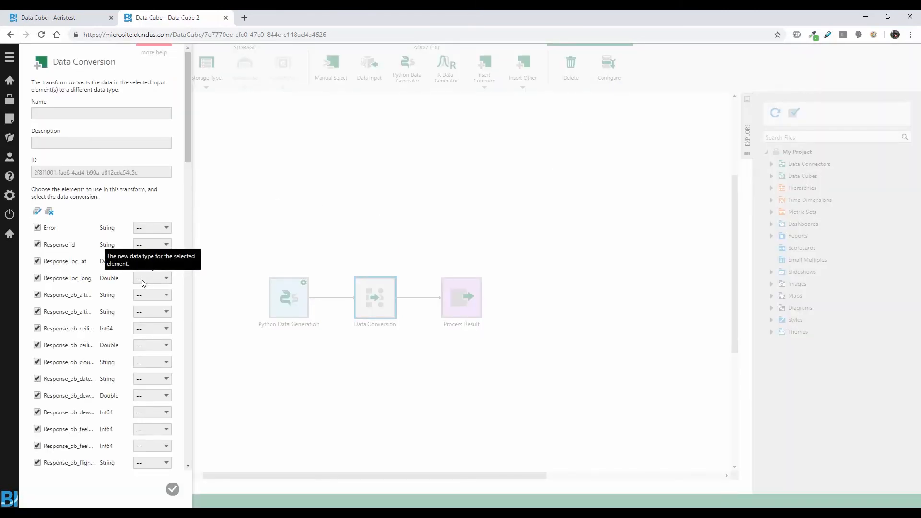
{"action": "left_click", "coordinate": [156, 386]}
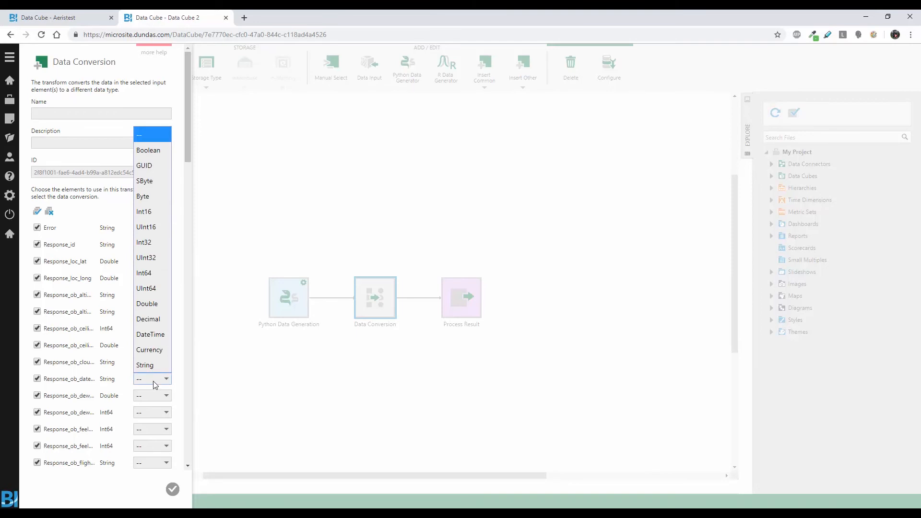
{"action": "left_click", "coordinate": [156, 334]}
{"action": "left_click", "coordinate": [173, 489]}
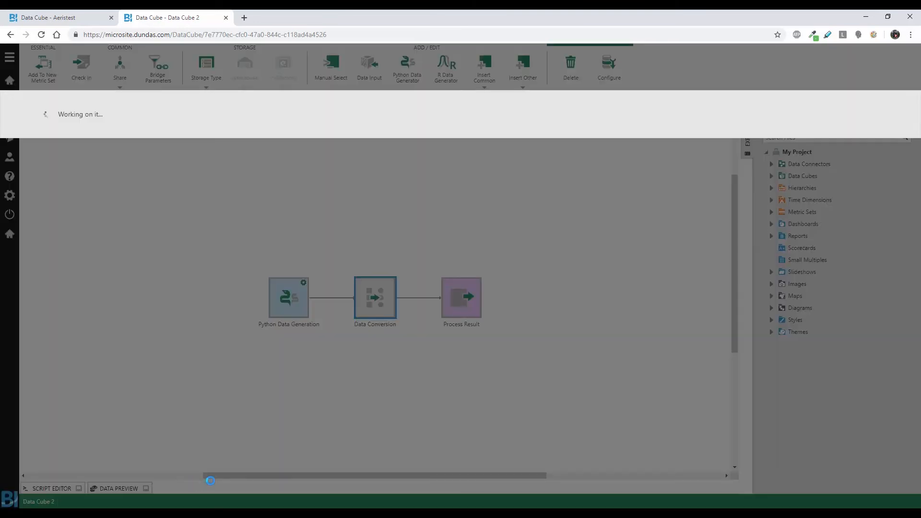
Step: Preview the Data Conversion output and review the data cube elements of the Process Result node
{"action": "left_click", "coordinate": [115, 489]}
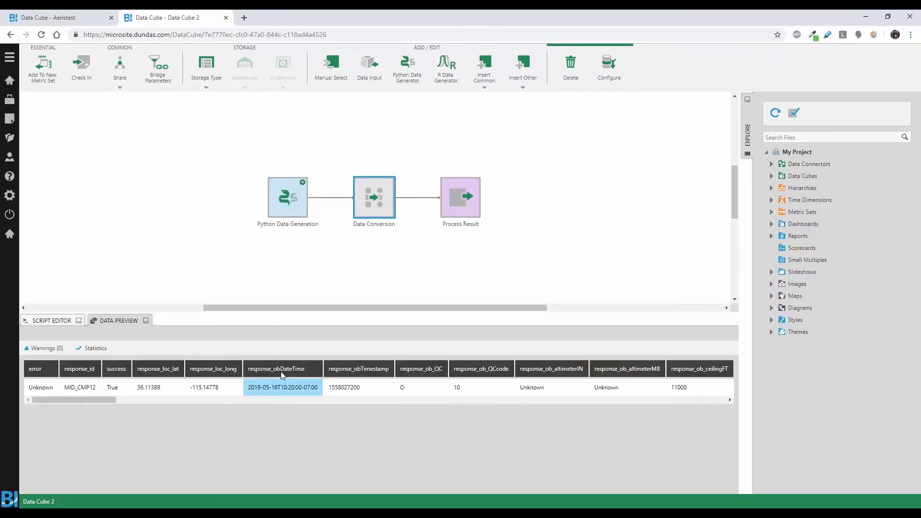
{"action": "double_click", "coordinate": [454, 208]}
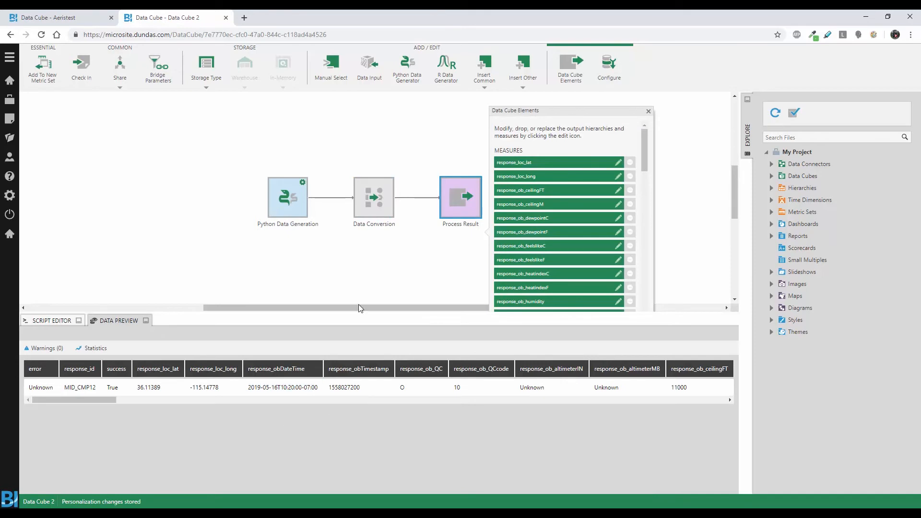
{"action": "left_click", "coordinate": [355, 268]}
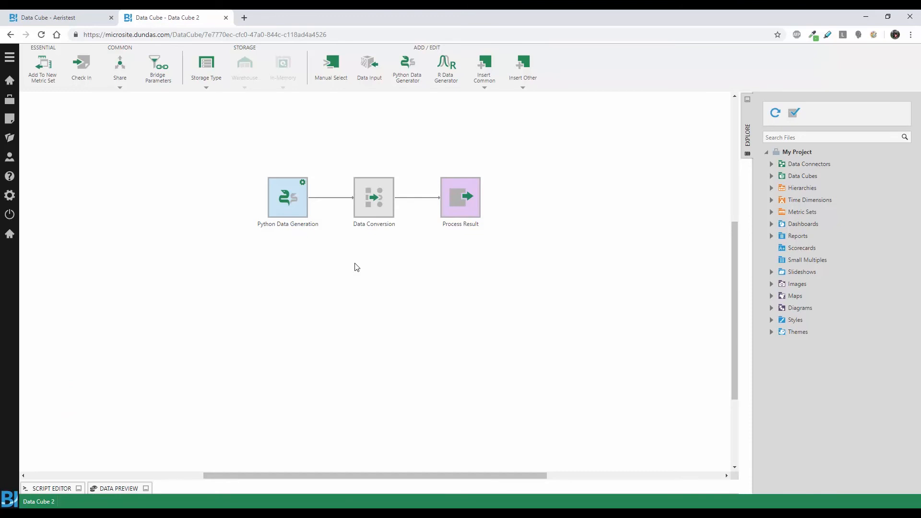
{"action": "scroll", "coordinate": [356, 271], "scroll_direction": "up", "scroll_amount": 2}
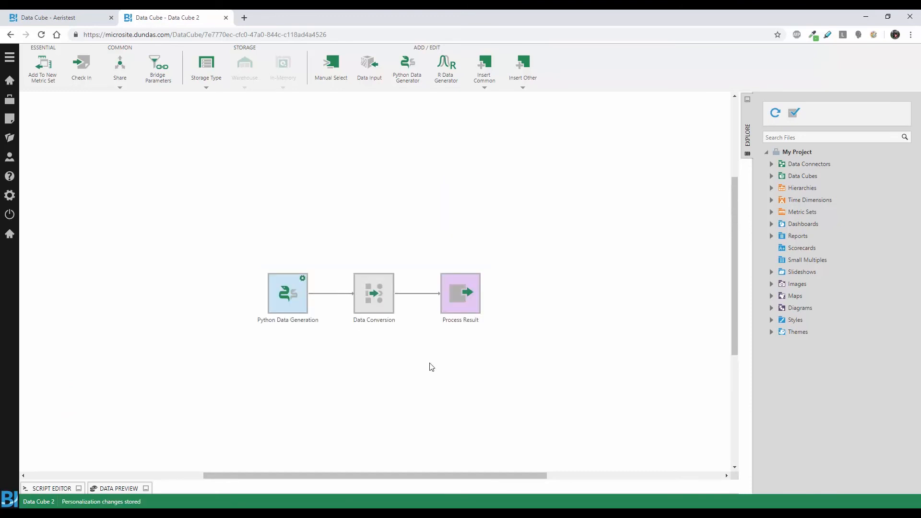
{"action": "left_click", "coordinate": [461, 294]}
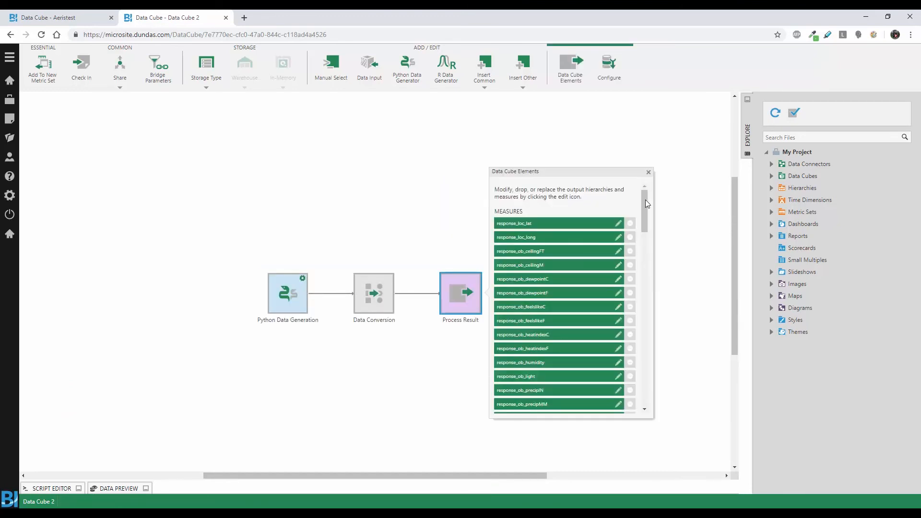
{"action": "left_click_drag", "start_coordinate": [645, 214], "coordinate": [665, 353]}
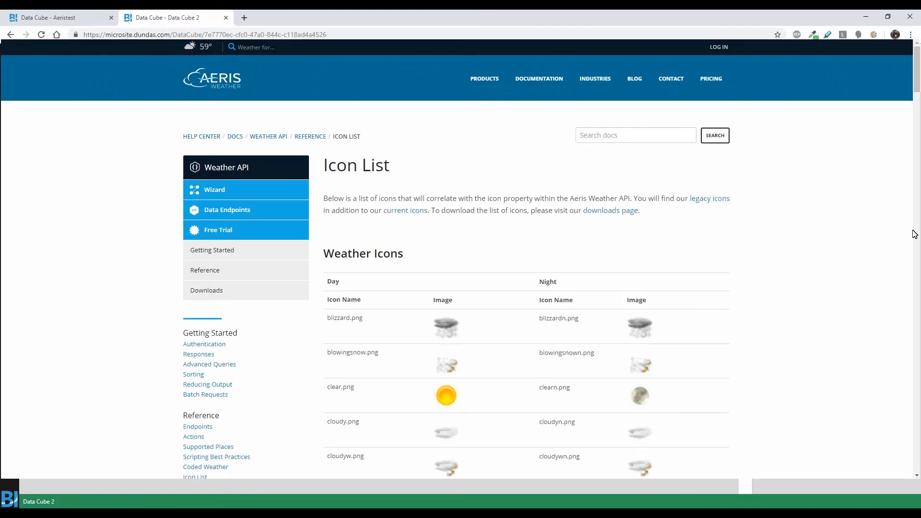
Step: Examine the day and night icon file names on the AerisWeather Icon List documentation page
{"action": "scroll", "coordinate": [460, 259], "scroll_direction": "down", "scroll_amount": 5}
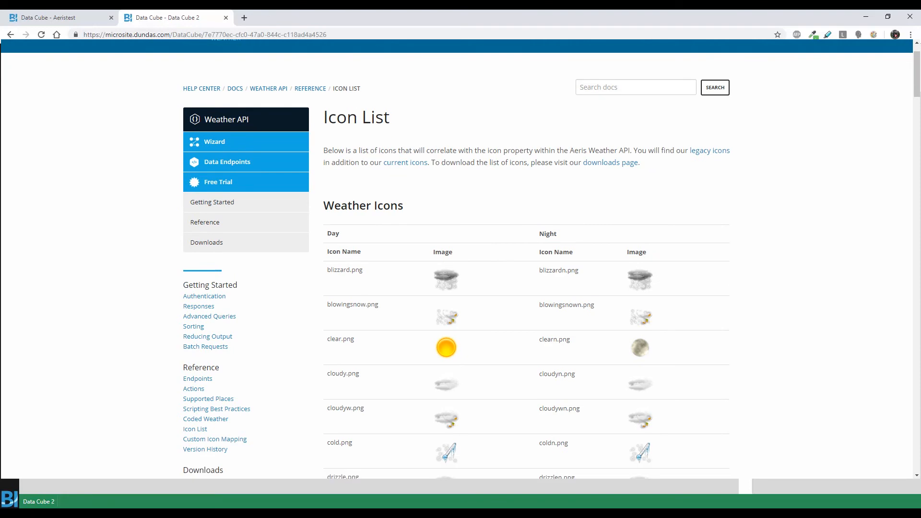
{"action": "scroll", "coordinate": [526, 259], "scroll_direction": "down", "scroll_amount": 8}
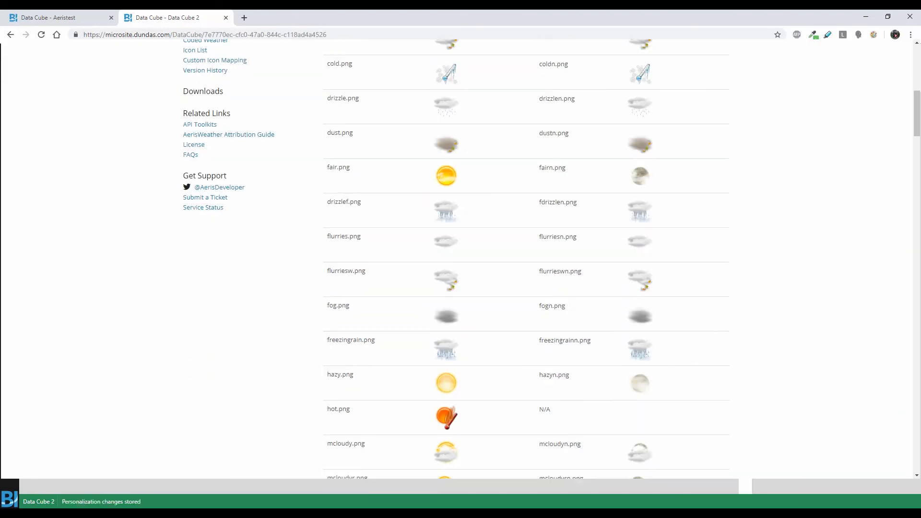
{"action": "scroll", "coordinate": [526, 259], "scroll_direction": "down", "scroll_amount": 5}
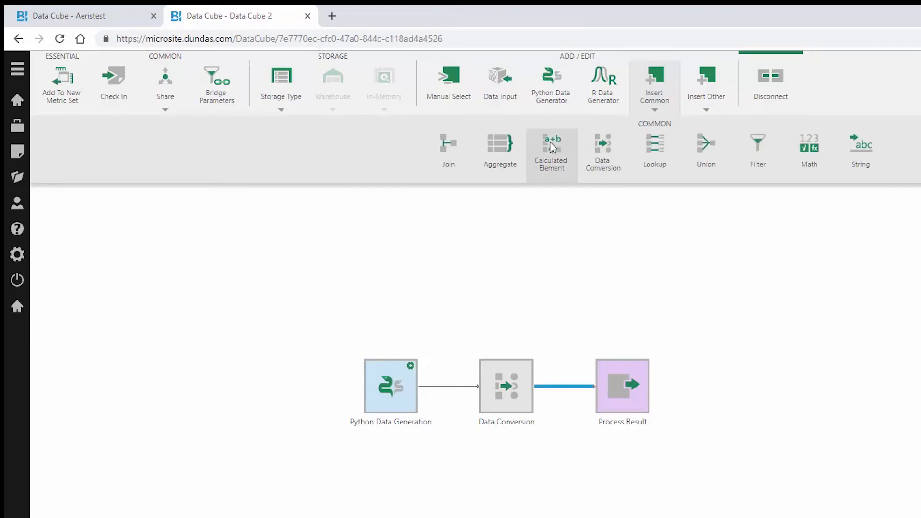
Step: Insert a Calculated Element transform between Data Conversion and Process Result and start a new calculated element in its configuration
{"action": "left_click", "coordinate": [402, 114]}
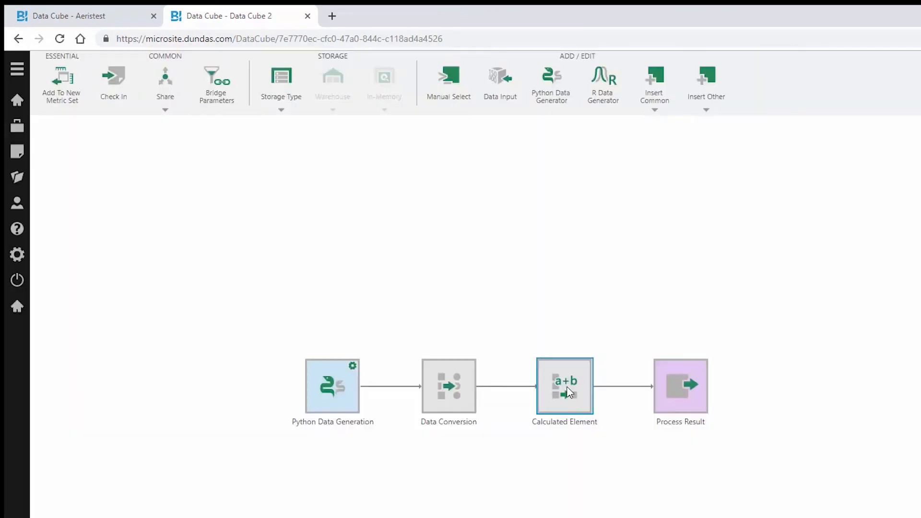
{"action": "left_click", "coordinate": [566, 386]}
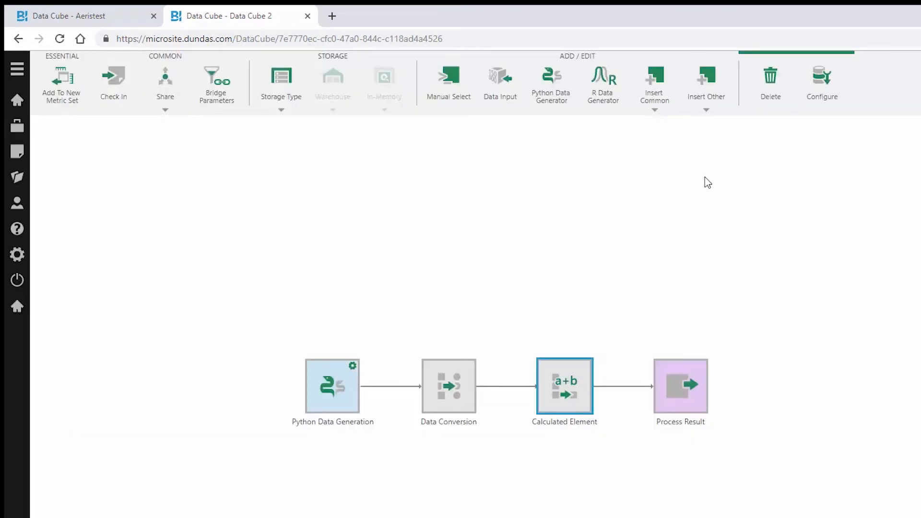
{"action": "left_click", "coordinate": [832, 90]}
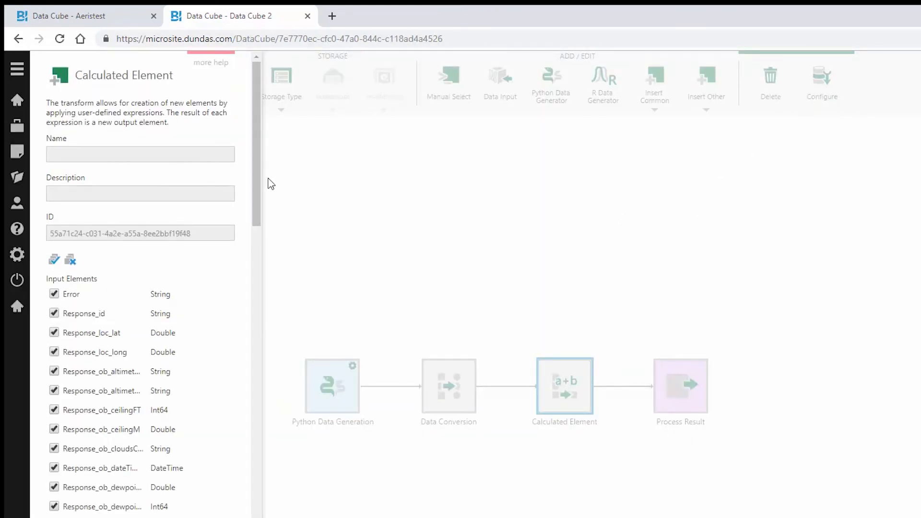
{"action": "left_click_drag", "start_coordinate": [255, 171], "coordinate": [269, 509]}
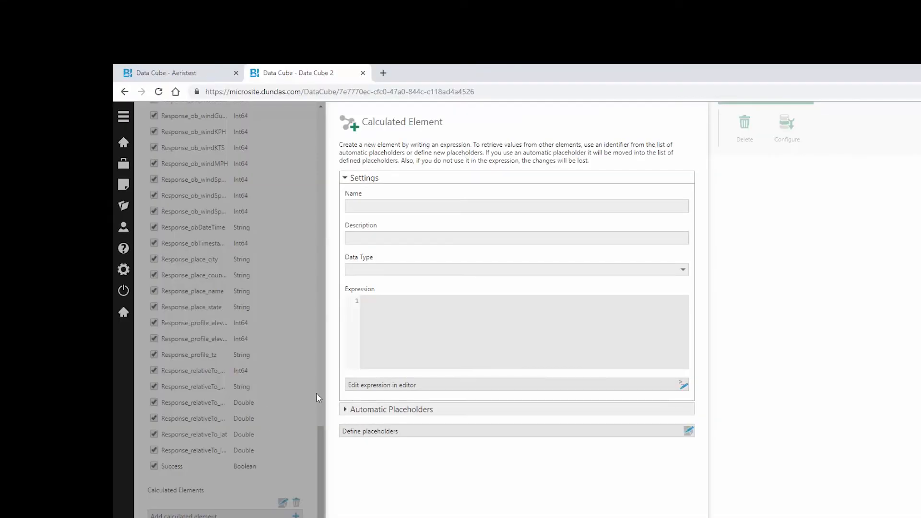
{"action": "left_click", "coordinate": [379, 207]}
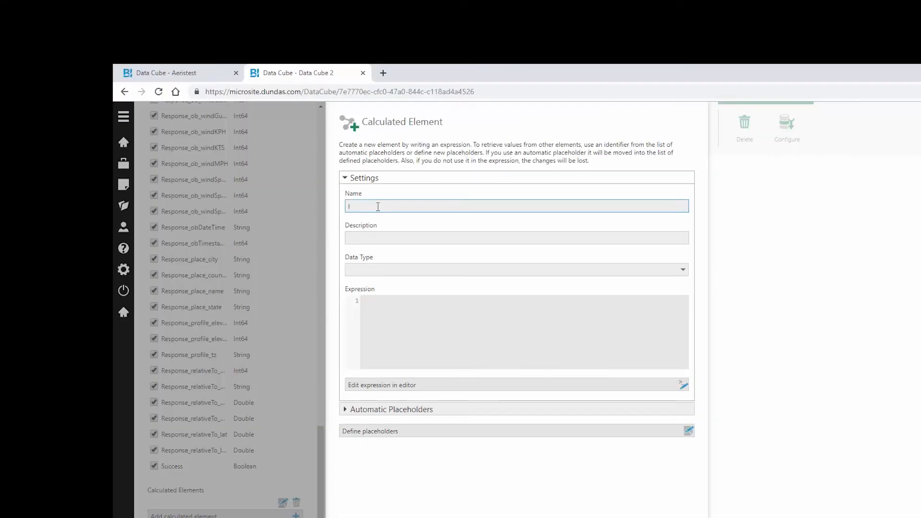
{"action": "left_click", "coordinate": [408, 270]}
{"action": "left_click", "coordinate": [384, 439]}
{"action": "left_click", "coordinate": [433, 351]}
{"action": "type", "text": "return \"https://cdn.aerisapi.com/wxicons/v2/\" + $response_ob_icon$;"}
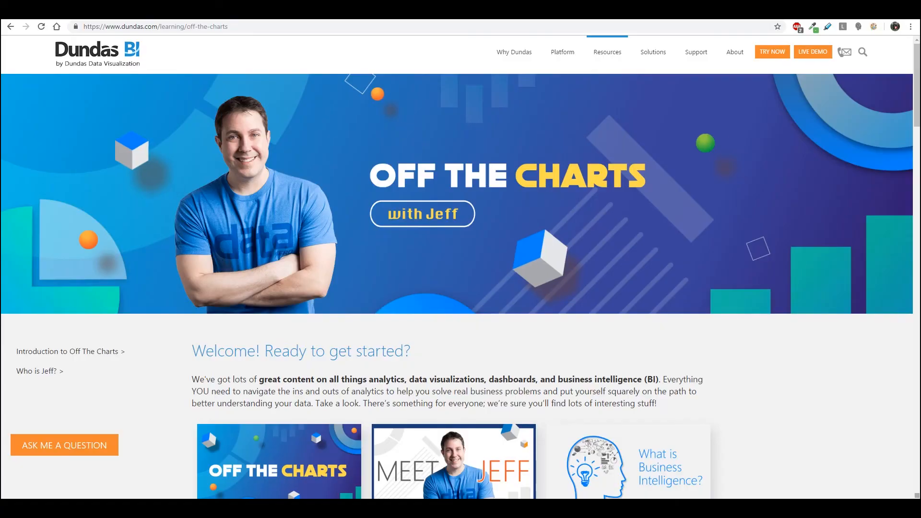
Step: Look through the articles and sections on the Dundas Off the Charts learning page
{"action": "scroll", "coordinate": [460, 283], "scroll_direction": "down", "scroll_amount": 5}
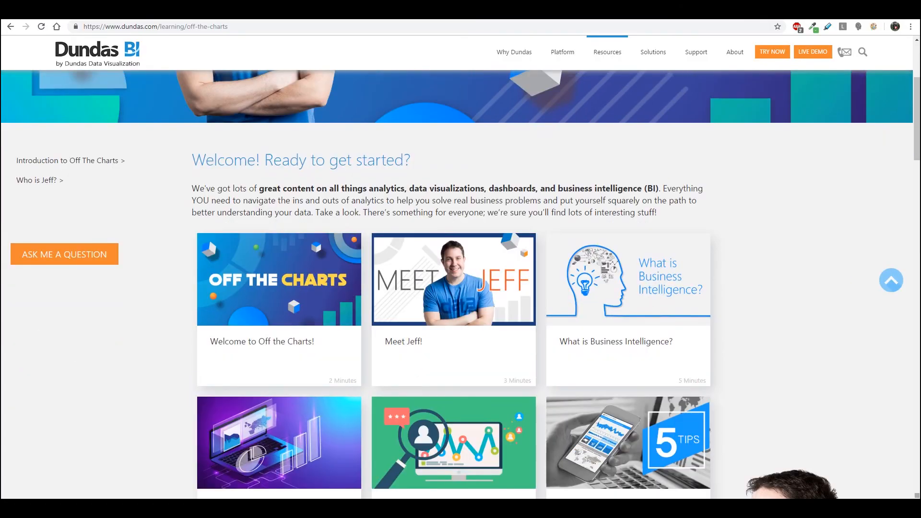
{"action": "scroll", "coordinate": [461, 284], "scroll_direction": "down", "scroll_amount": 5}
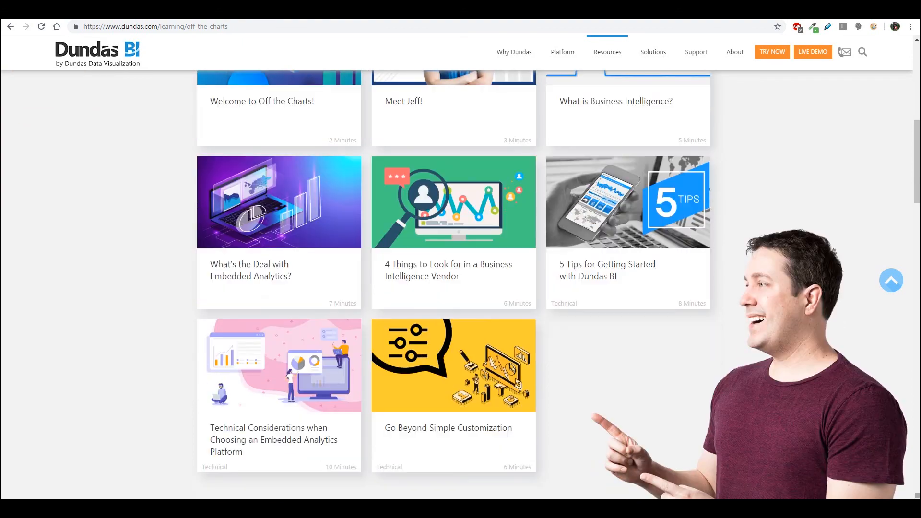
{"action": "scroll", "coordinate": [461, 283], "scroll_direction": "down", "scroll_amount": 5}
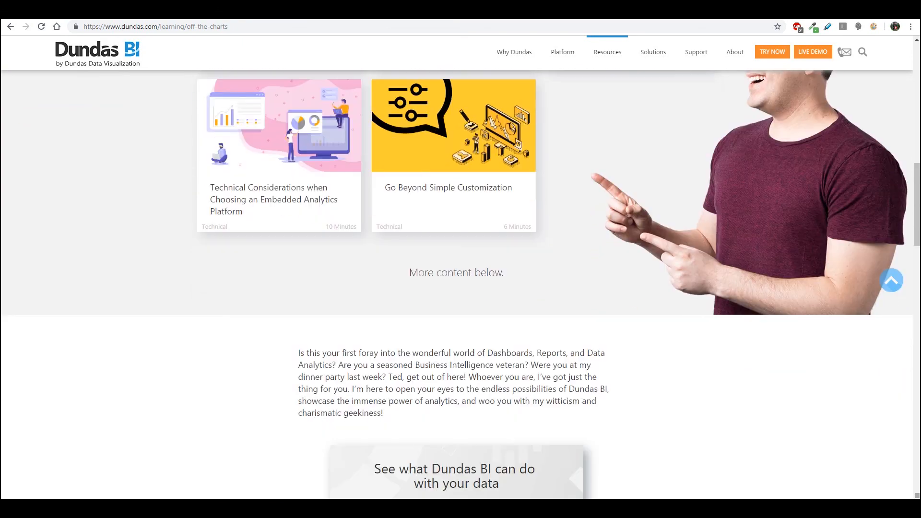
{"action": "scroll", "coordinate": [461, 283], "scroll_direction": "down", "scroll_amount": 6}
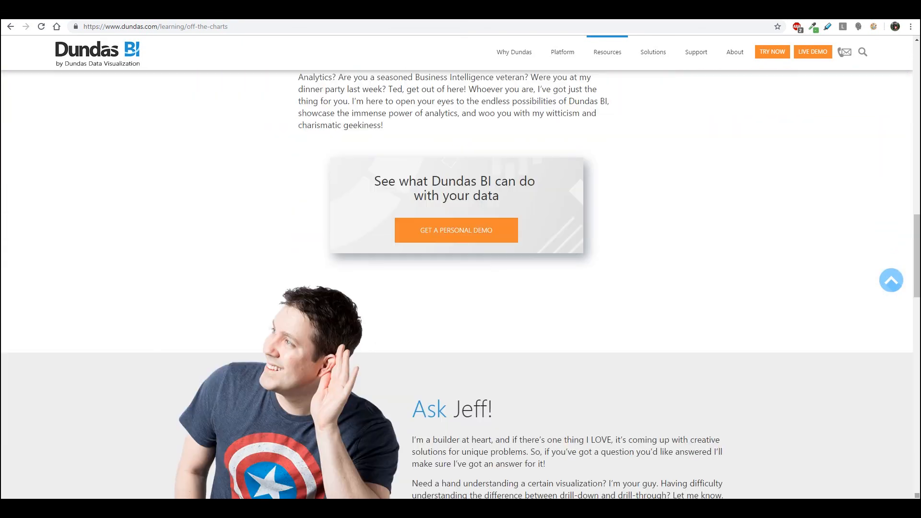
{"action": "scroll", "coordinate": [461, 283], "scroll_direction": "down", "scroll_amount": 6}
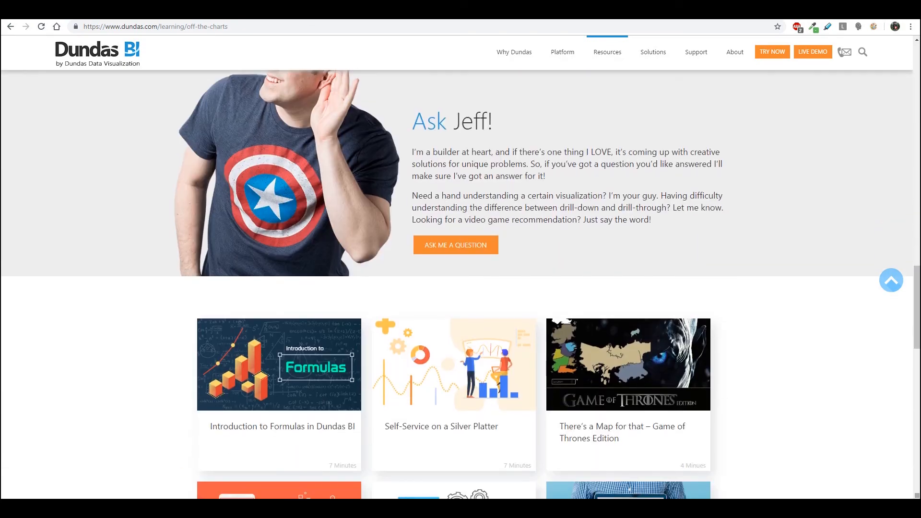
{"action": "scroll", "coordinate": [461, 283], "scroll_direction": "down", "scroll_amount": 4}
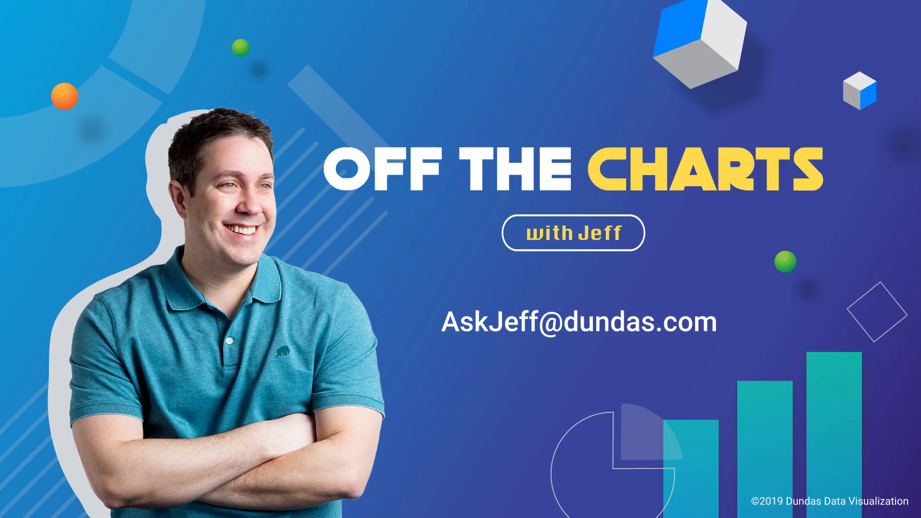